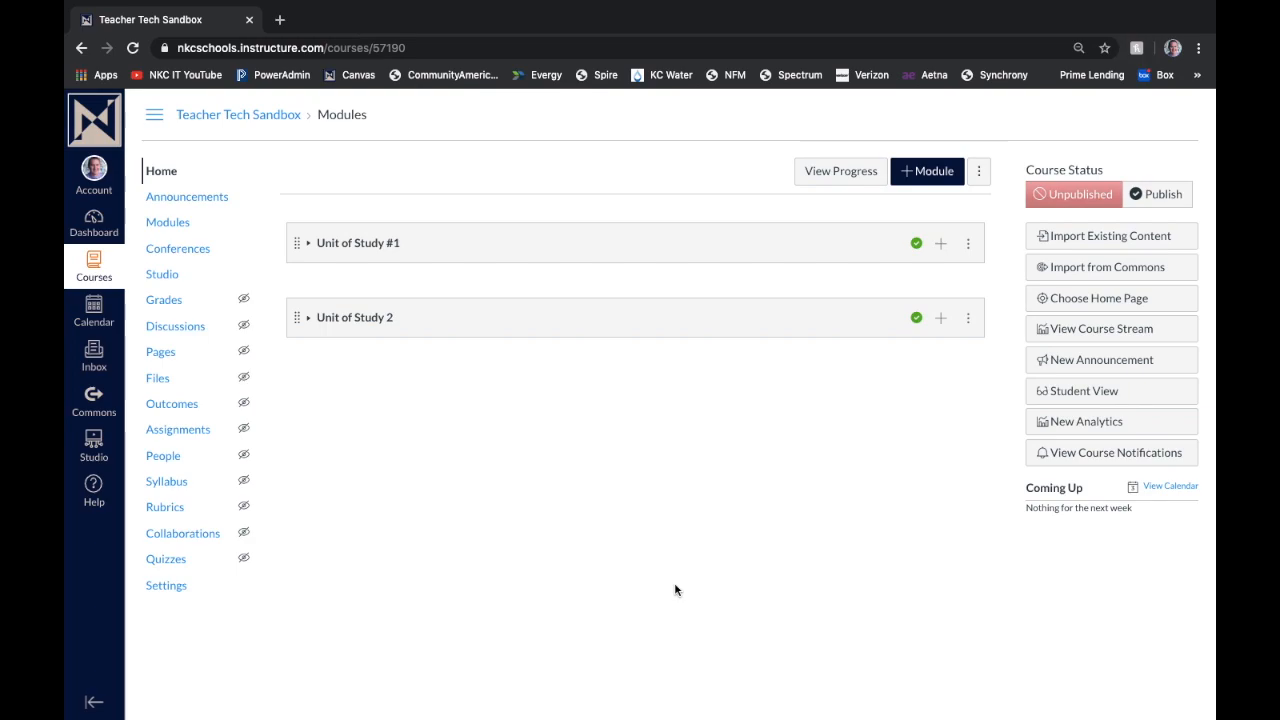
Step: Create a new assignment in the course and name it "Sample Assignment"
left_click(170, 435)
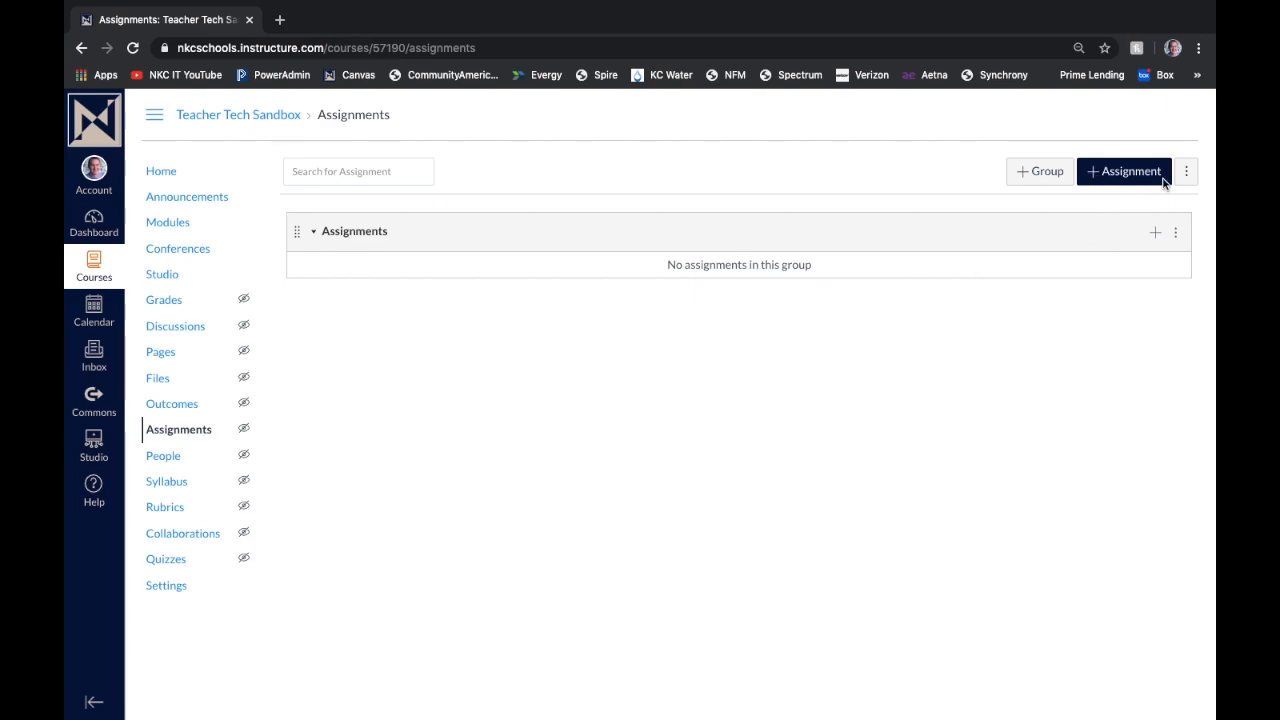
left_click(1120, 172)
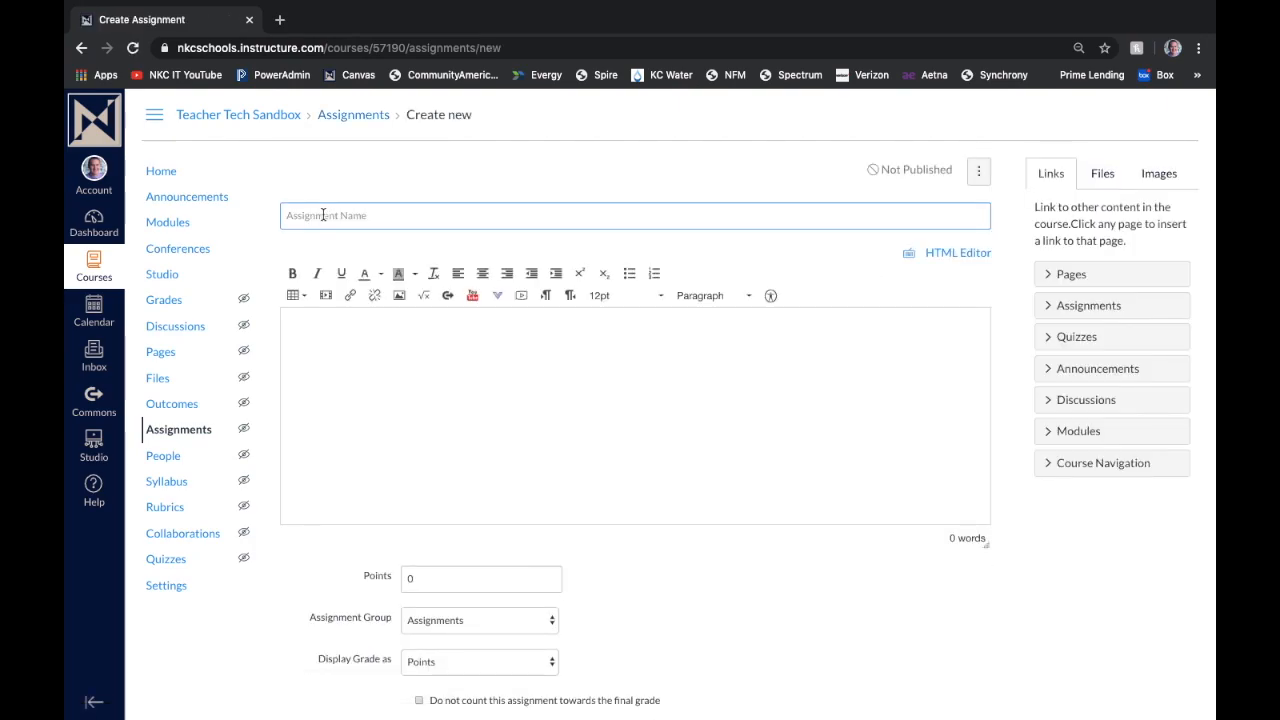
type("Sample Assignment")
Step: Write the assignment instructions: "Please take a screenshot of your work from today and submit it for this assignment."
left_click(343, 319)
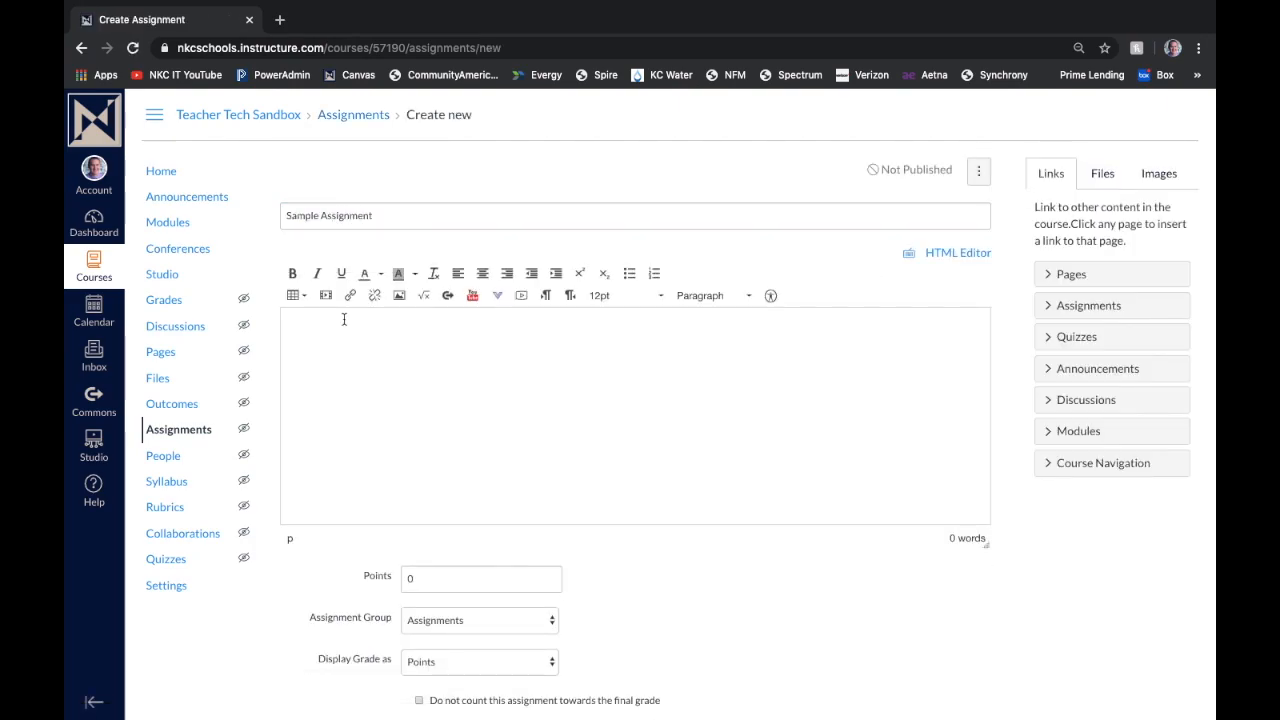
type("Please take a screenshot of your work from today and submit it for this assignment.")
key("Return")
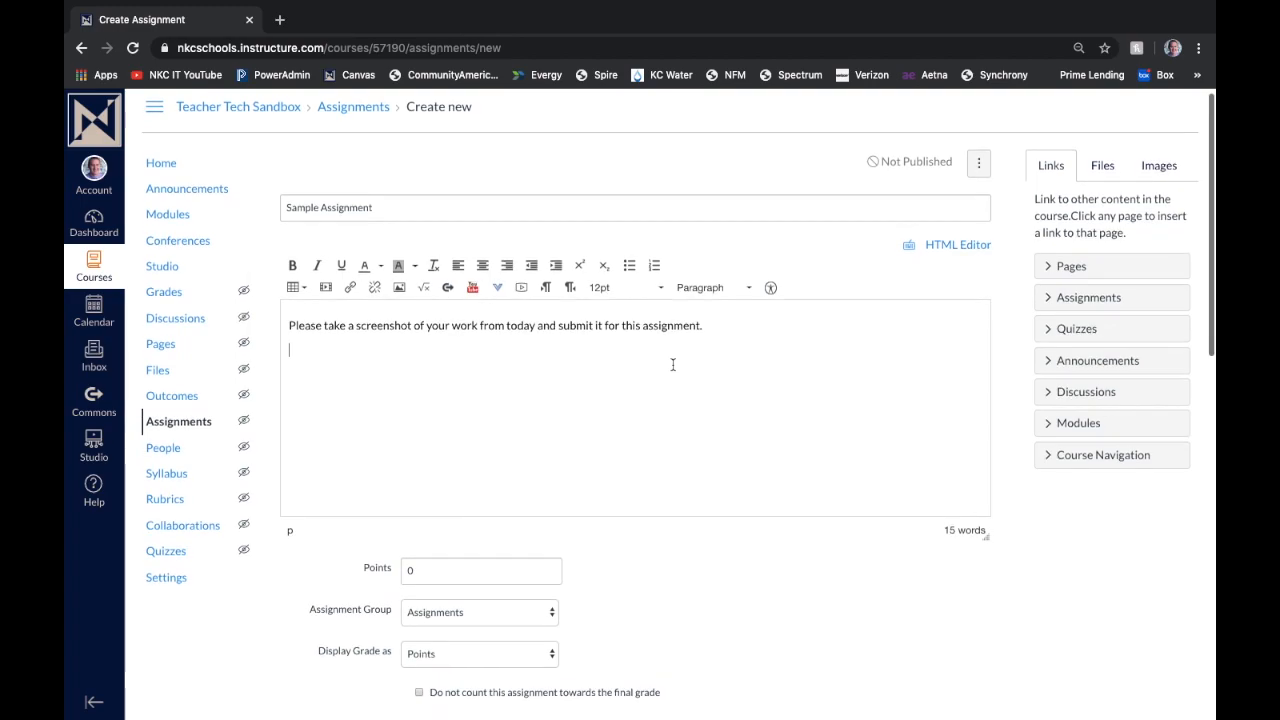
Step: Set the assignment's points to 4
scroll(673, 365, "down", 3)
left_click(460, 409)
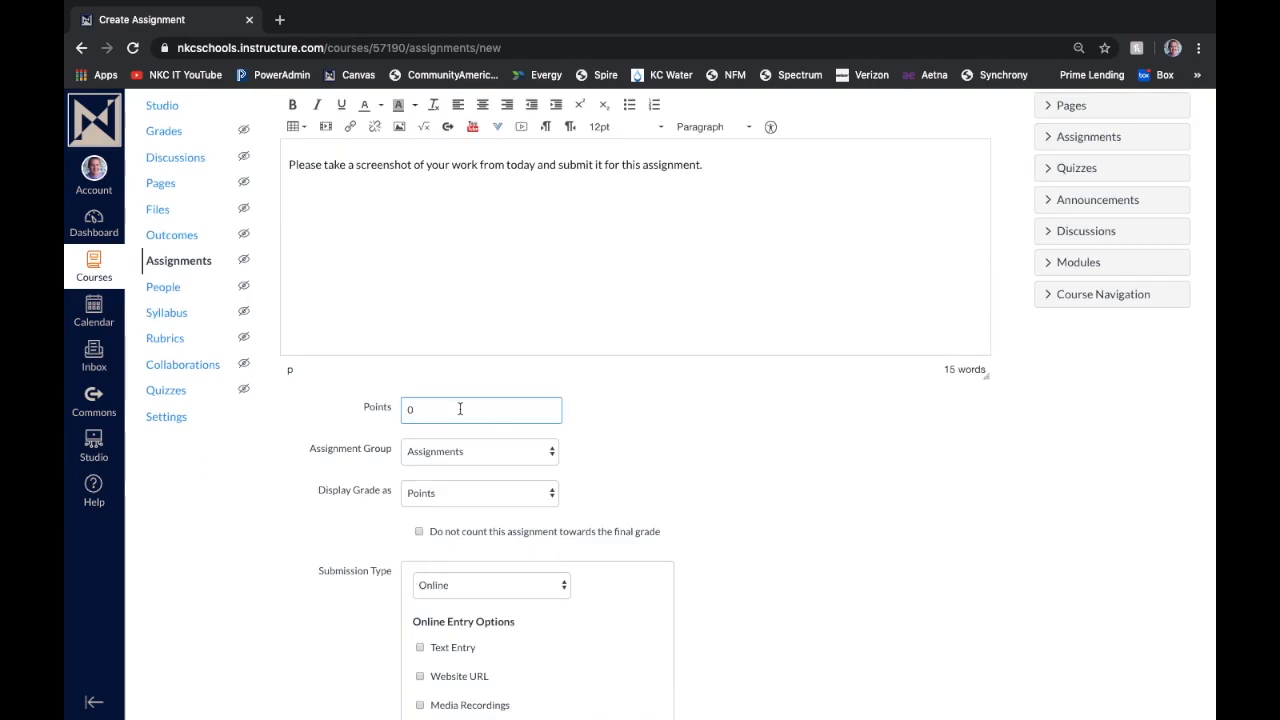
key("BackSpace")
type("4")
Step: Look through the available choices for displaying the grade and for the submission type
scroll(651, 387, "down", 3)
left_click(528, 323)
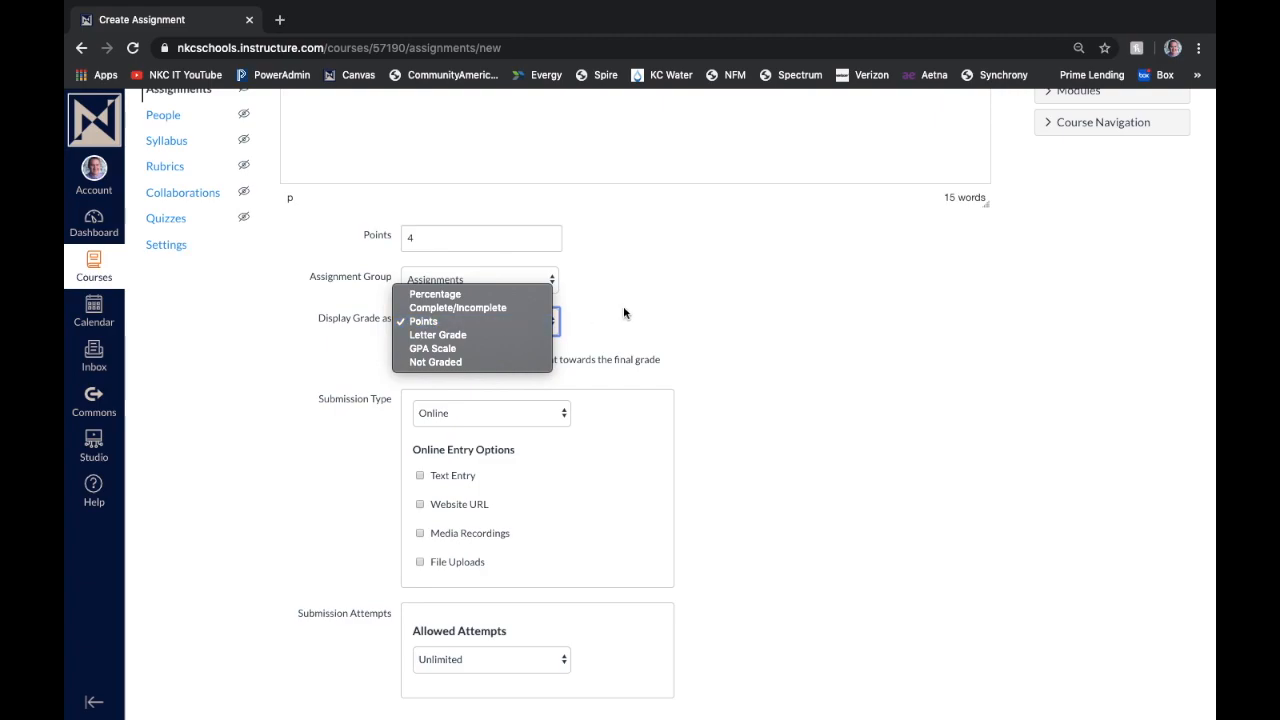
left_click(563, 411)
left_click(551, 412)
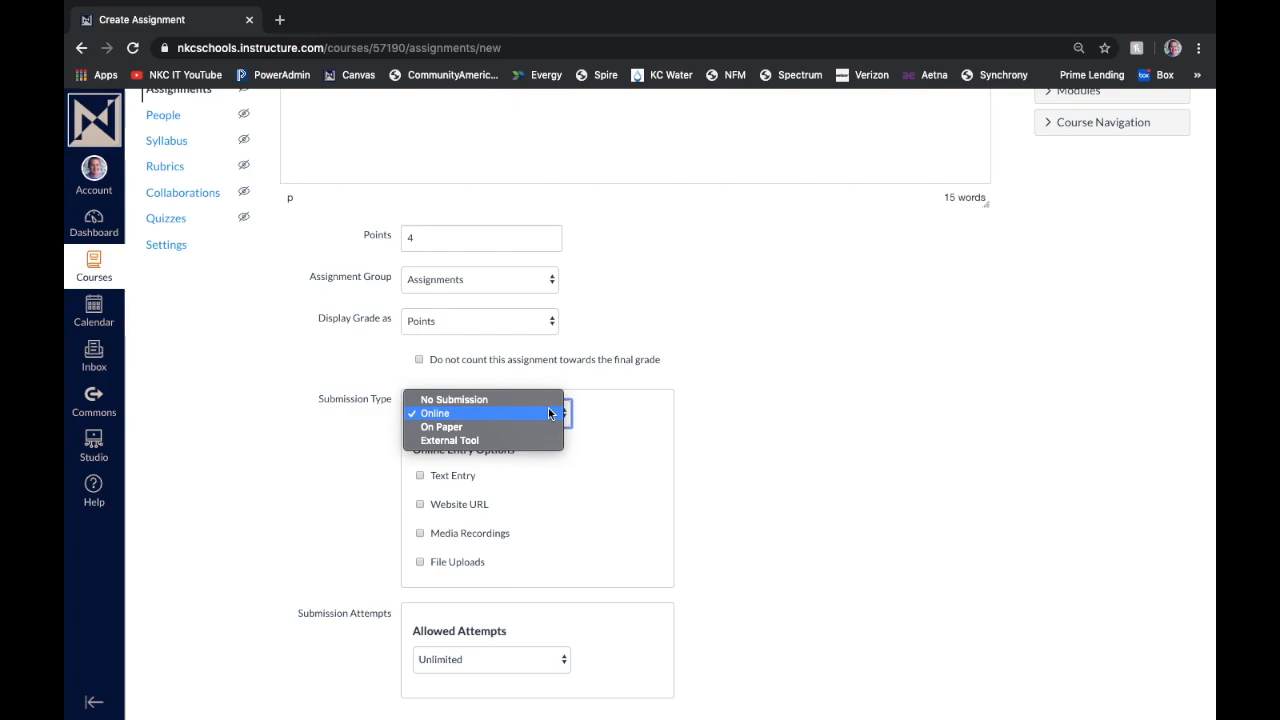
left_click(642, 417)
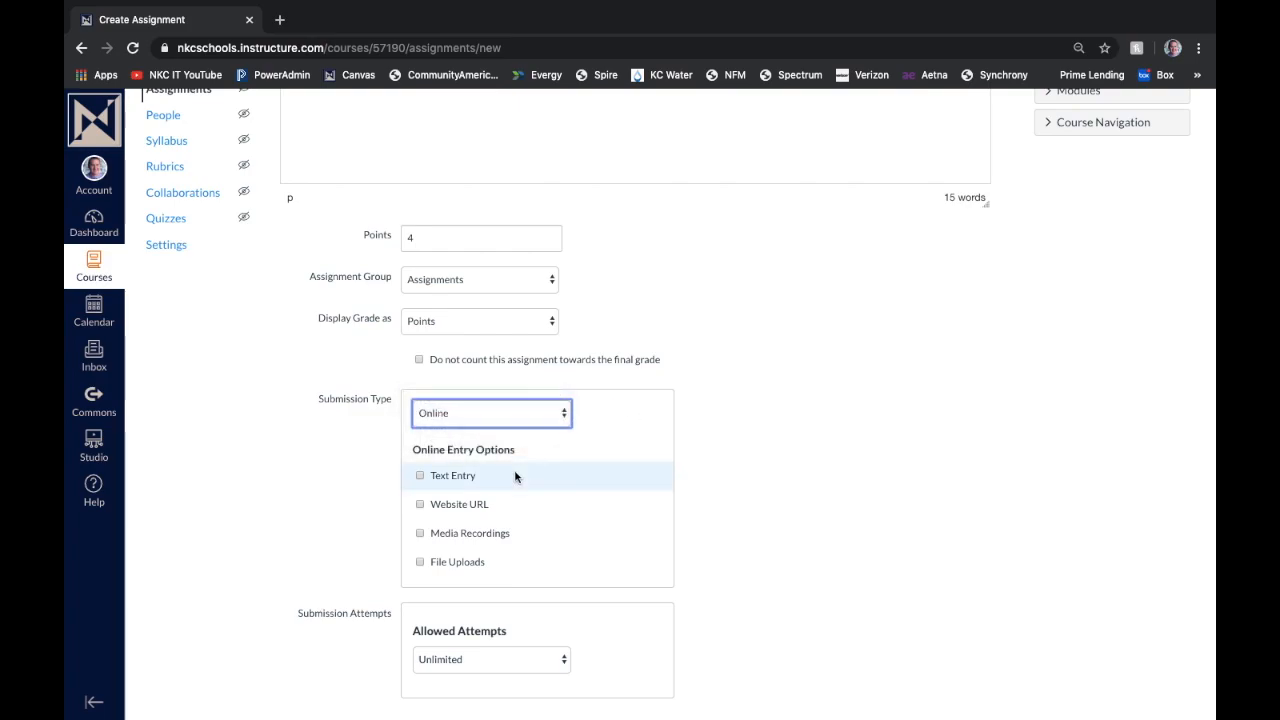
Step: Allow Text Entry, Media Recordings and File Uploads as online entry options for the submission
scroll(514, 477, "down", 1)
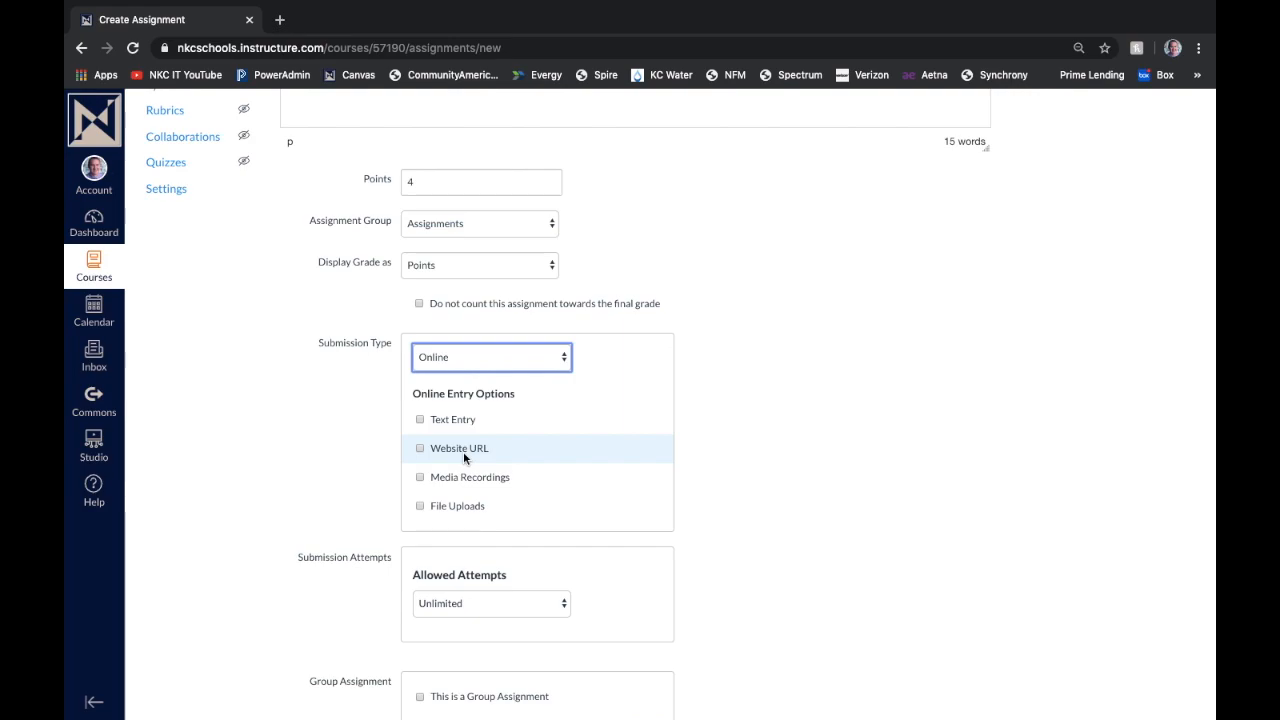
left_click(421, 421)
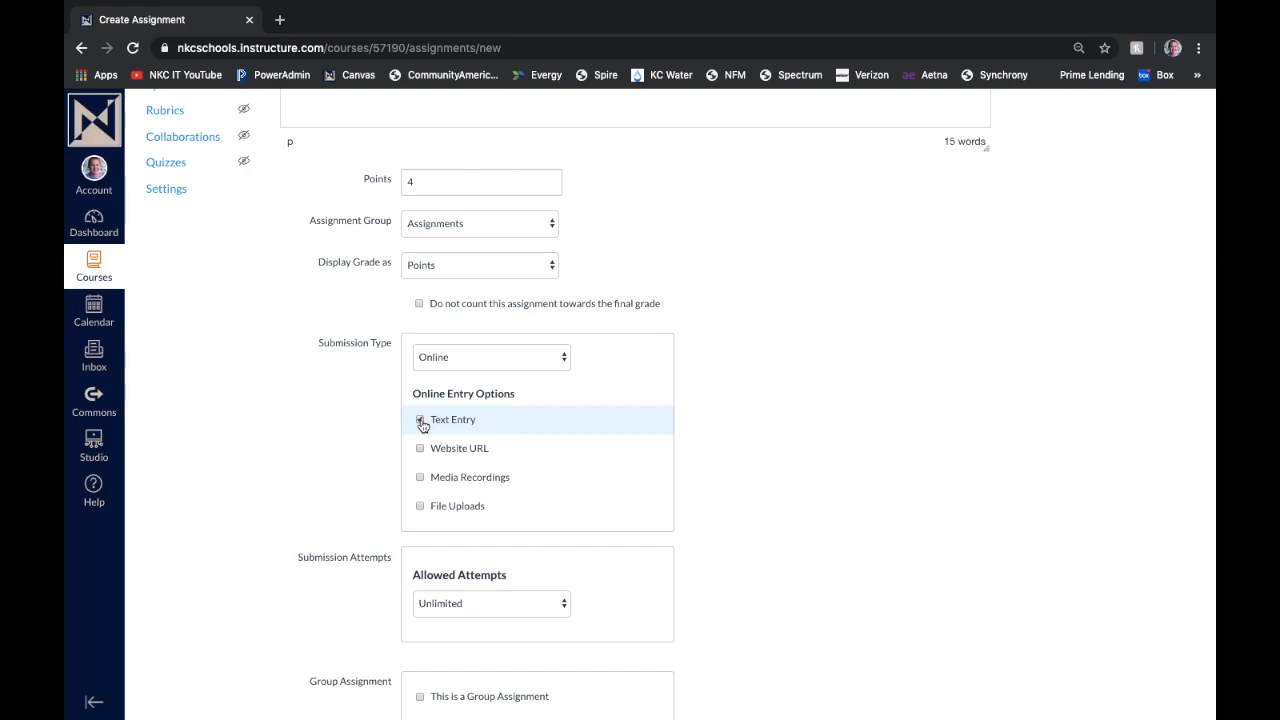
left_click(421, 478)
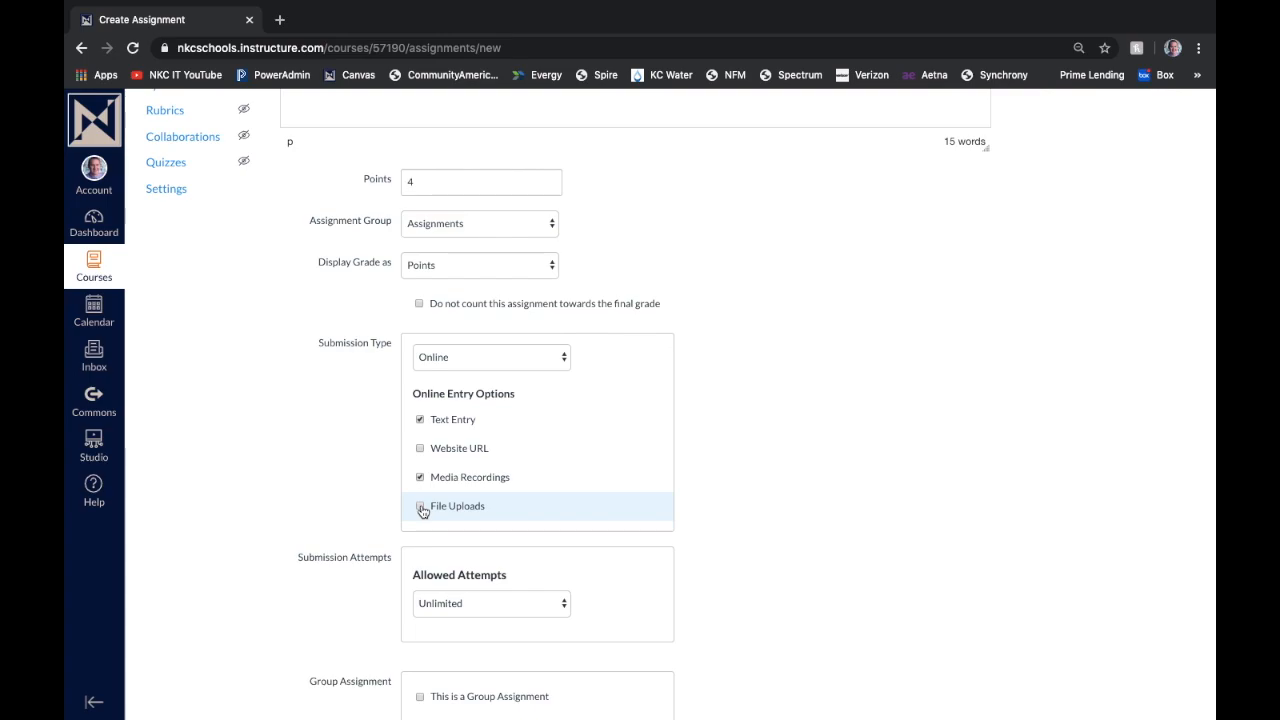
left_click(420, 507)
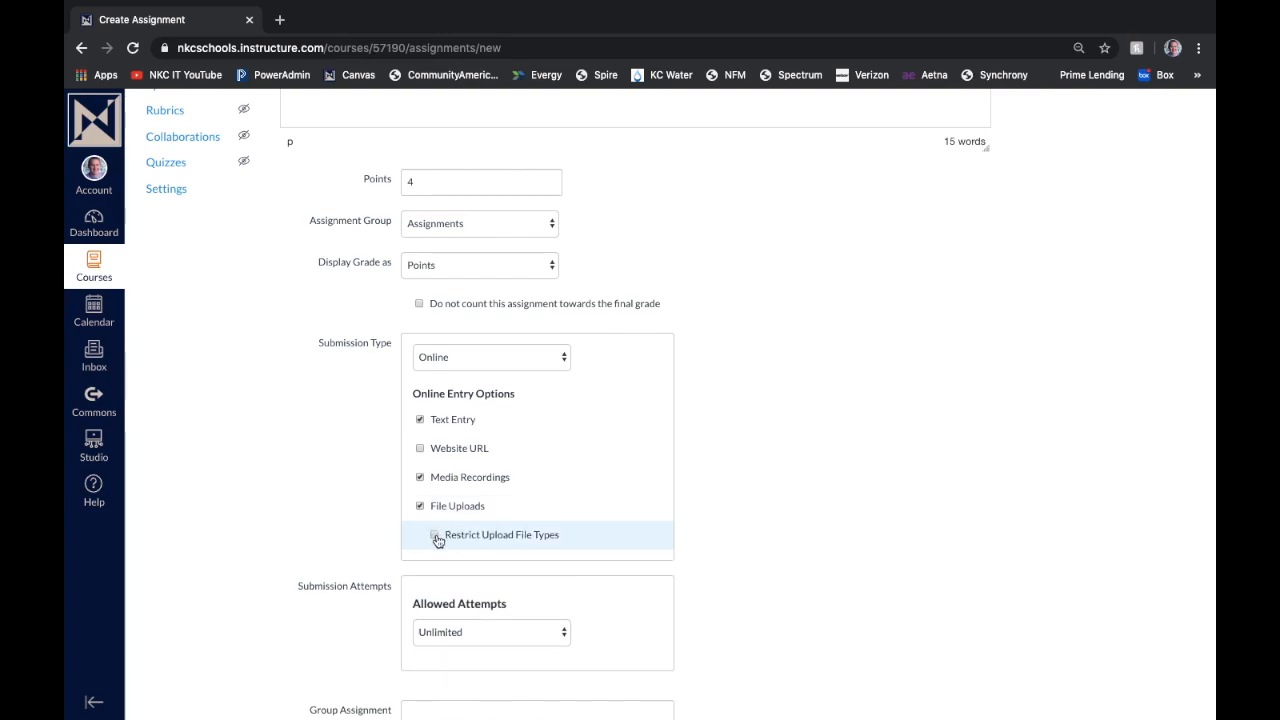
Step: Restrict the upload file types to the pdf extension
left_click(436, 539)
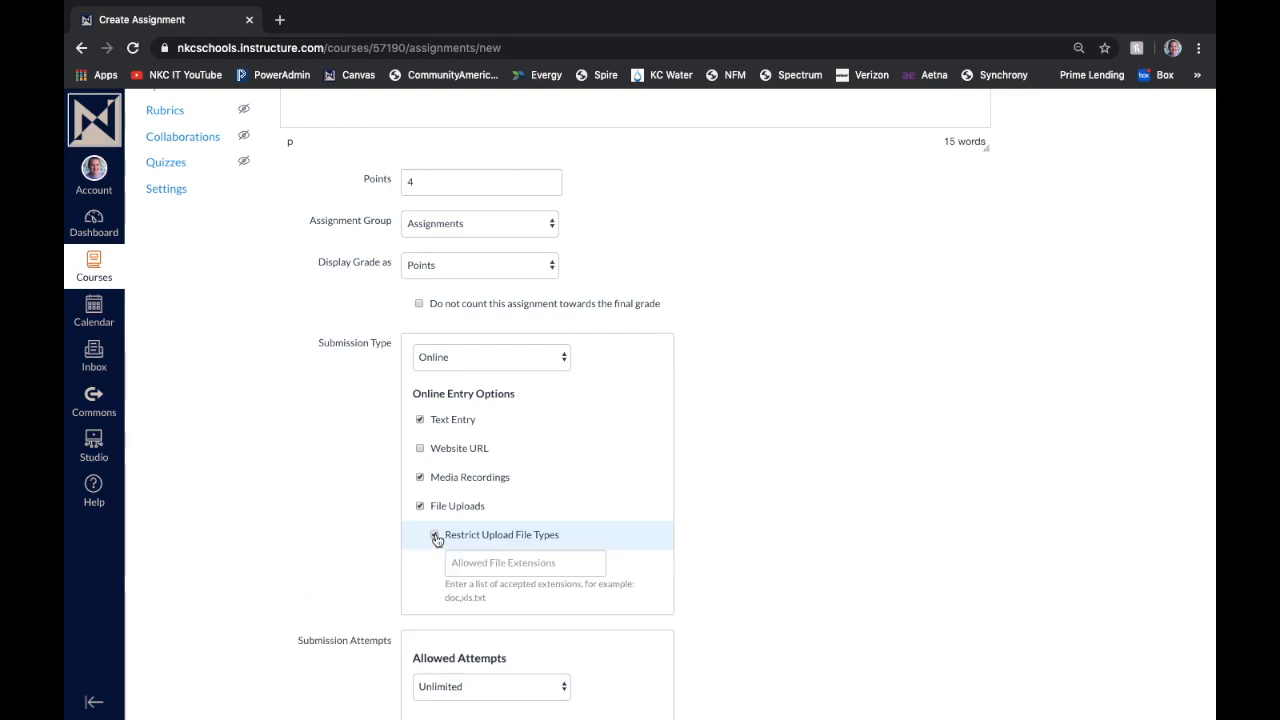
left_click(464, 563)
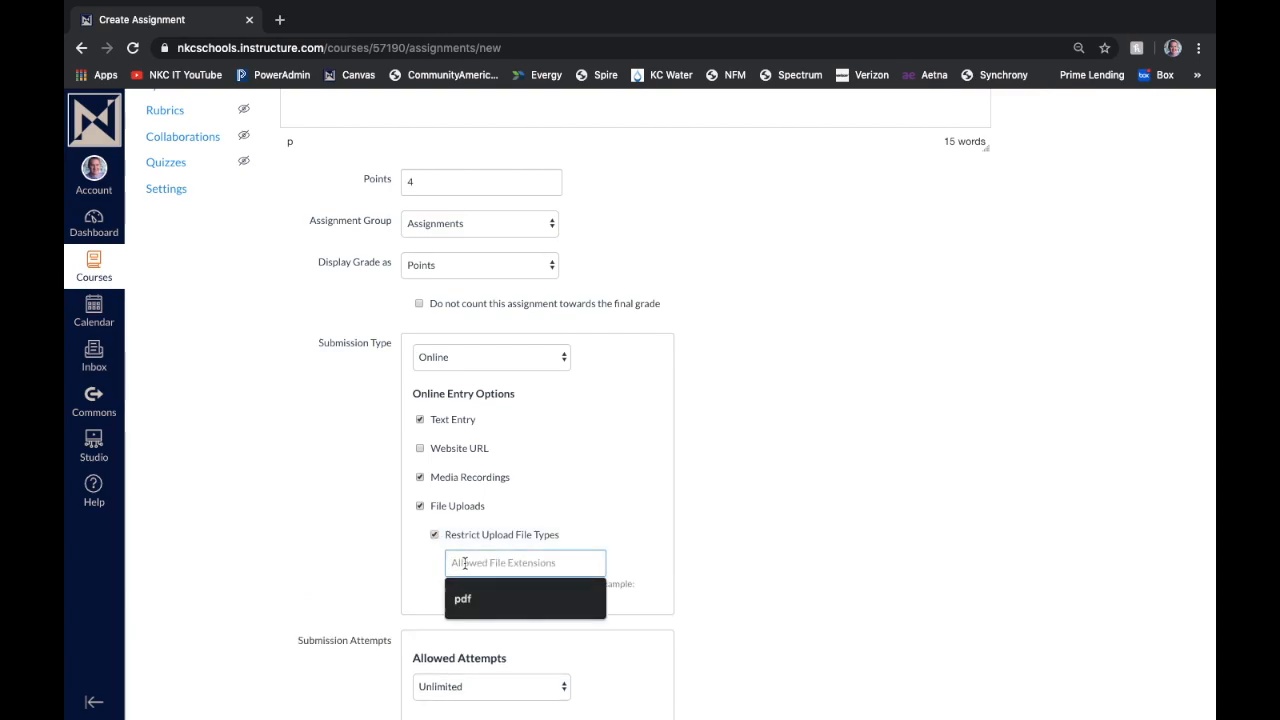
left_click(470, 598)
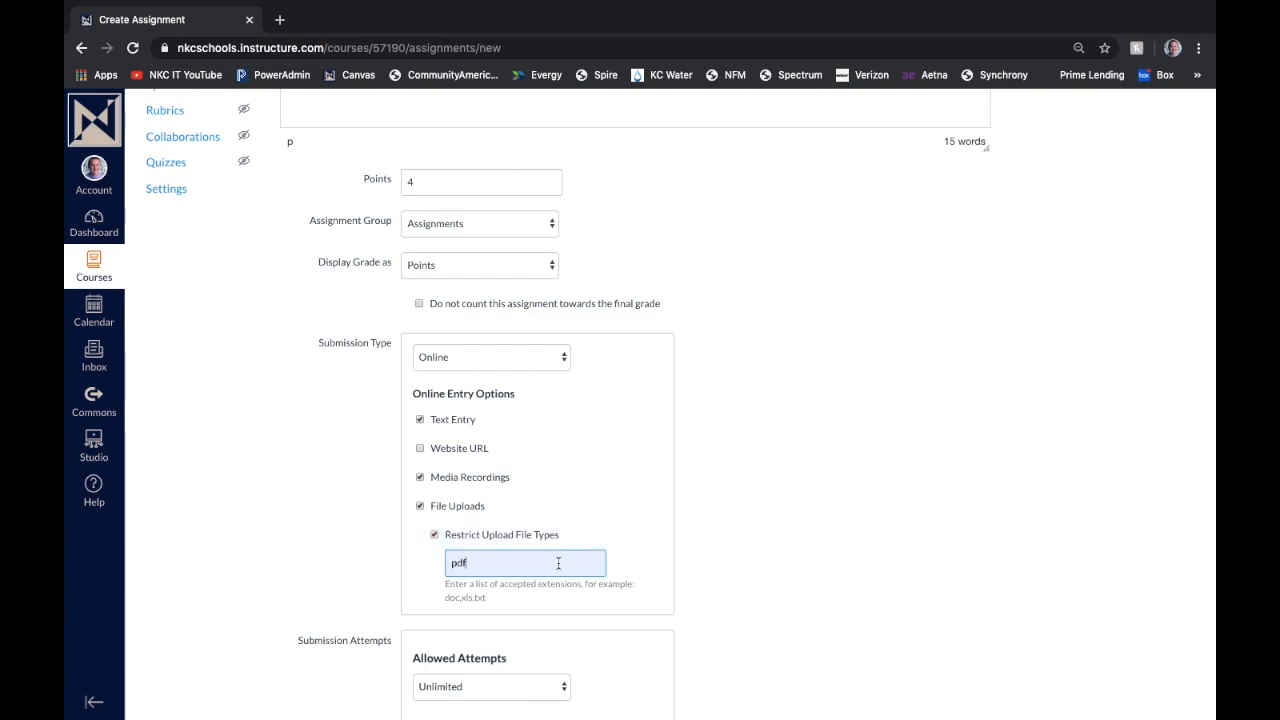
Step: Examine the allowed attempts choices, the group, peer review and PowerSchool sync settings, and who the assignment can be assigned to
scroll(558, 563, "down", 1)
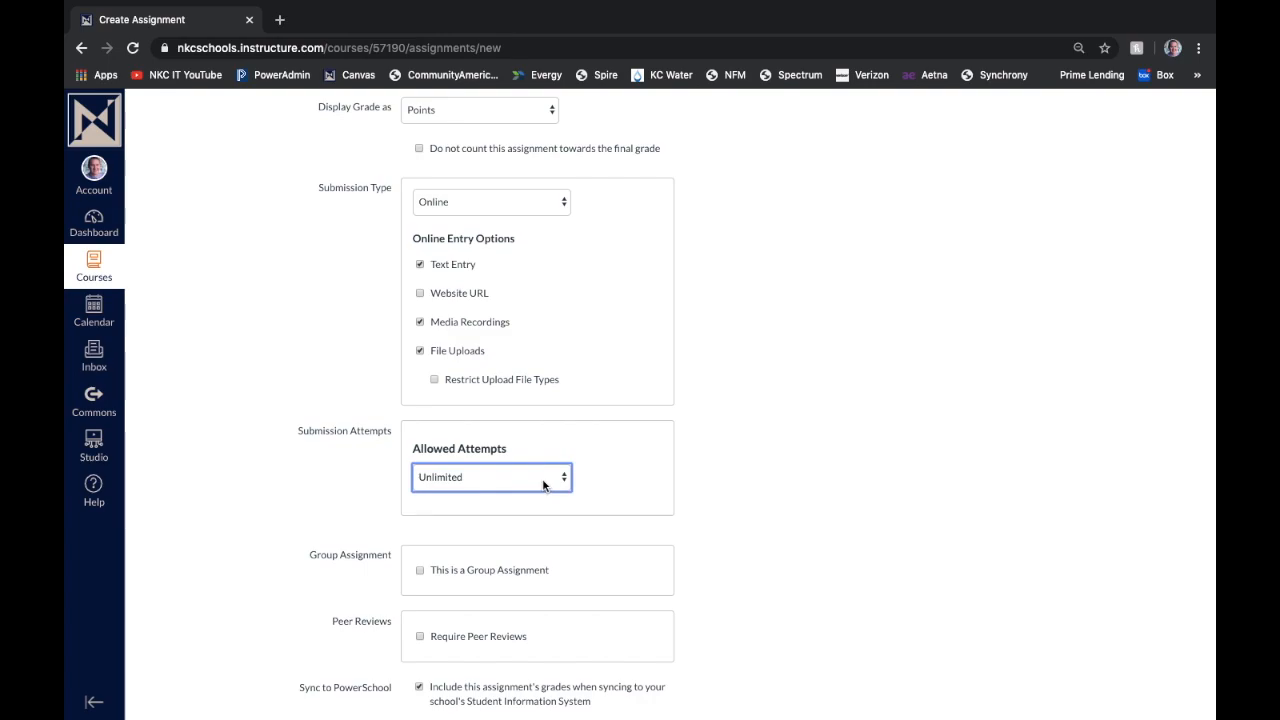
left_click(543, 485)
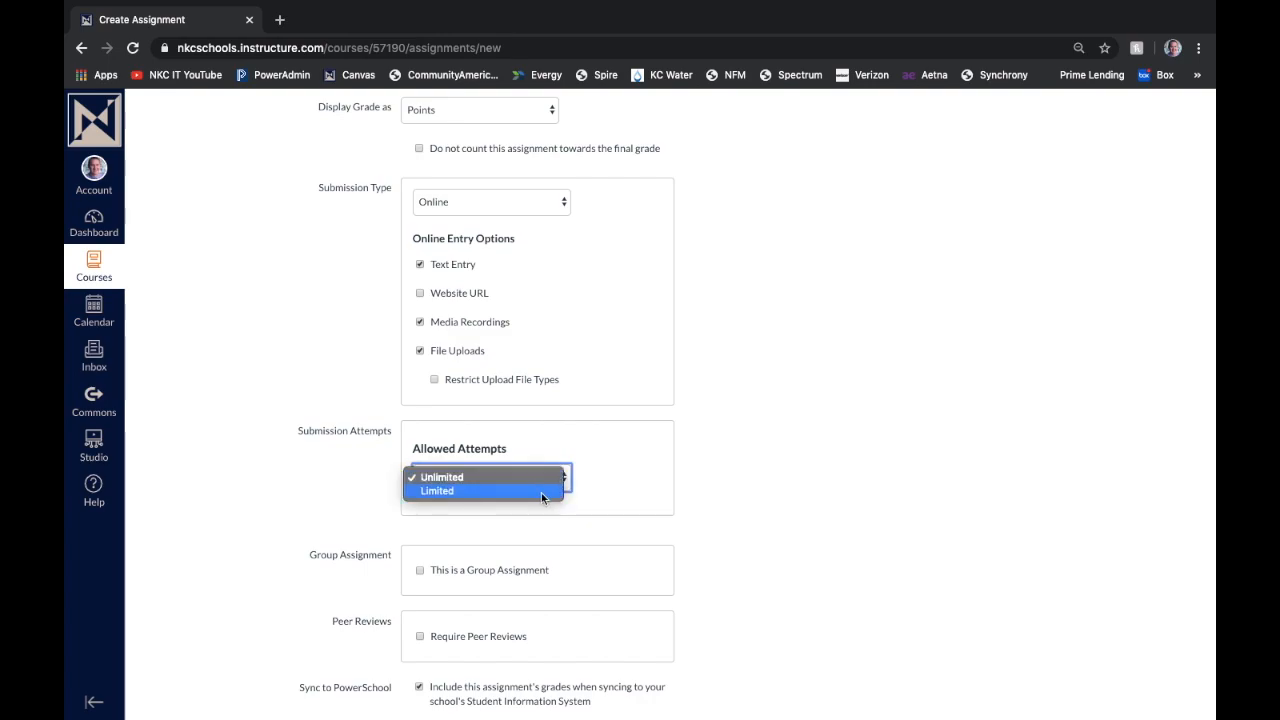
left_click(609, 475)
scroll(594, 515, "down", 2)
scroll(594, 515, "down", 1)
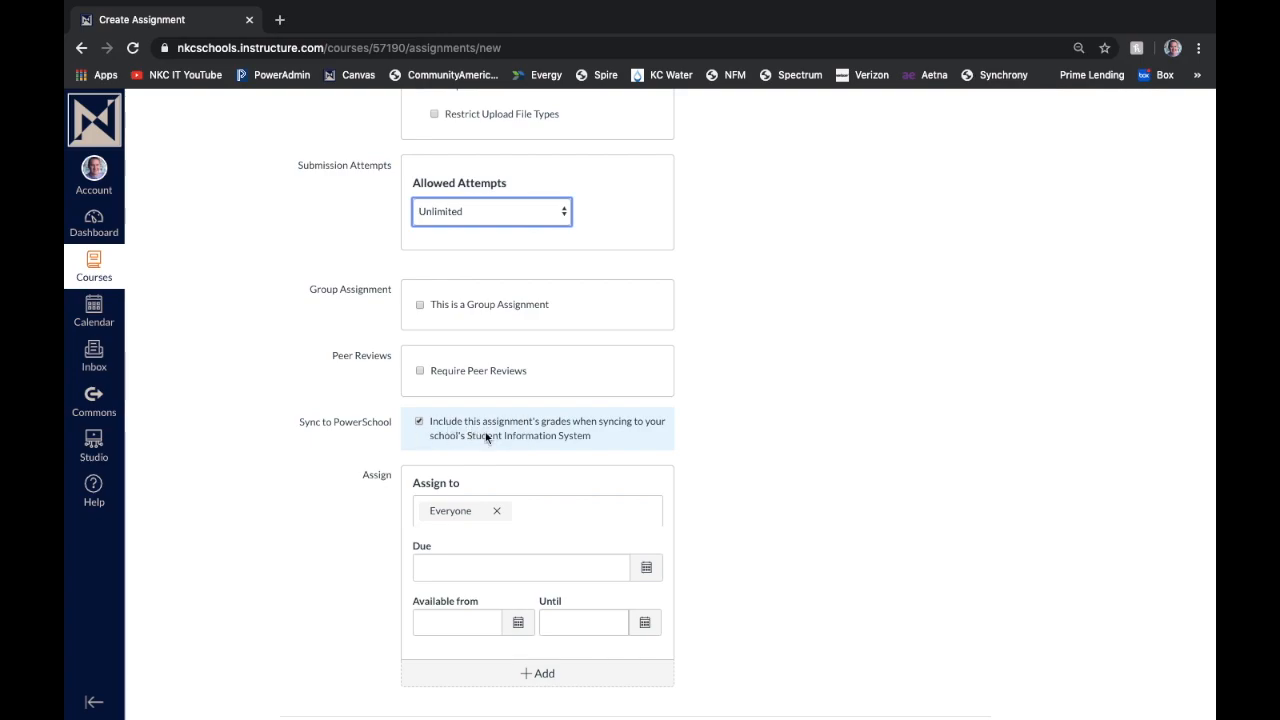
scroll(589, 503, "down", 1)
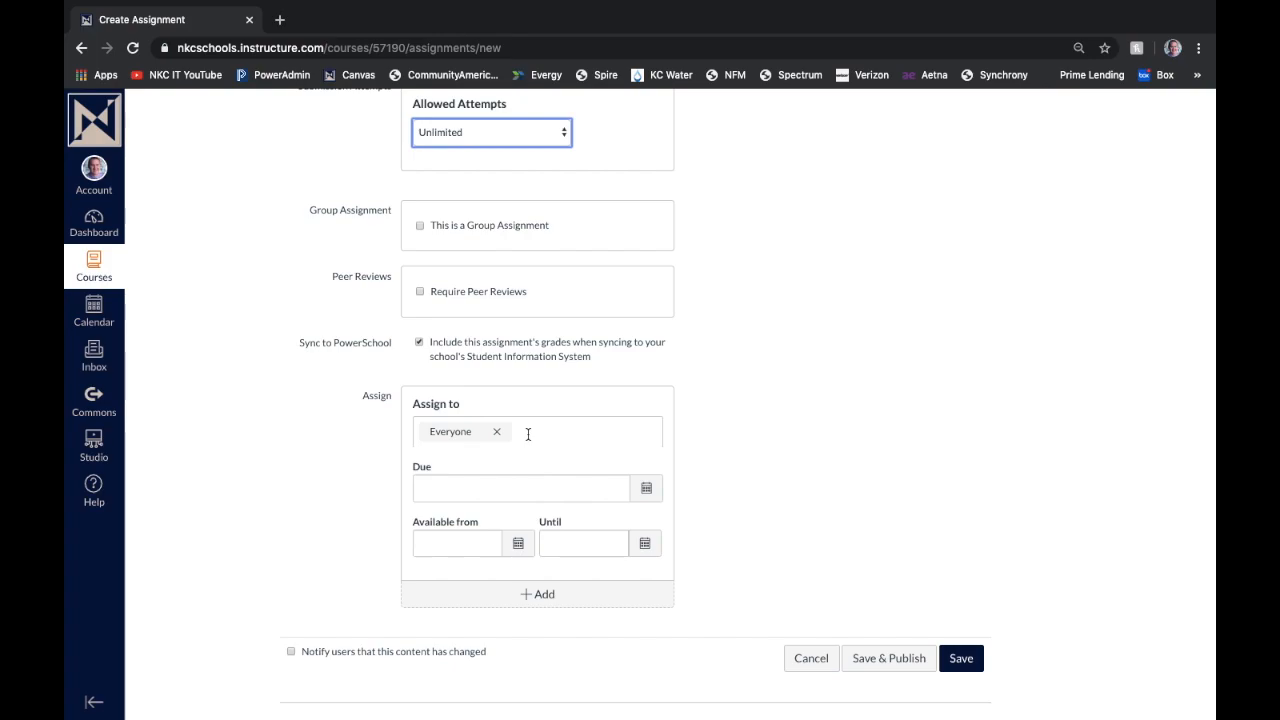
left_click(530, 432)
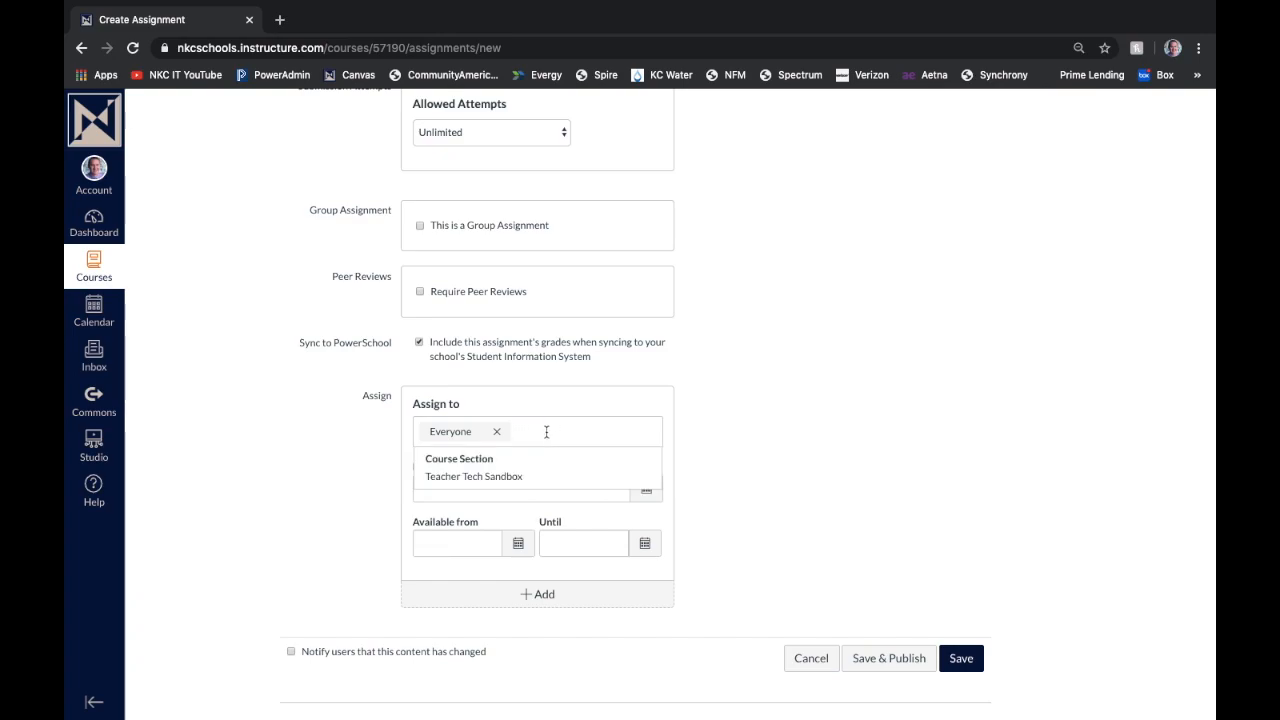
Step: Set the assignment's due date to August 14, 2020
left_click(648, 490)
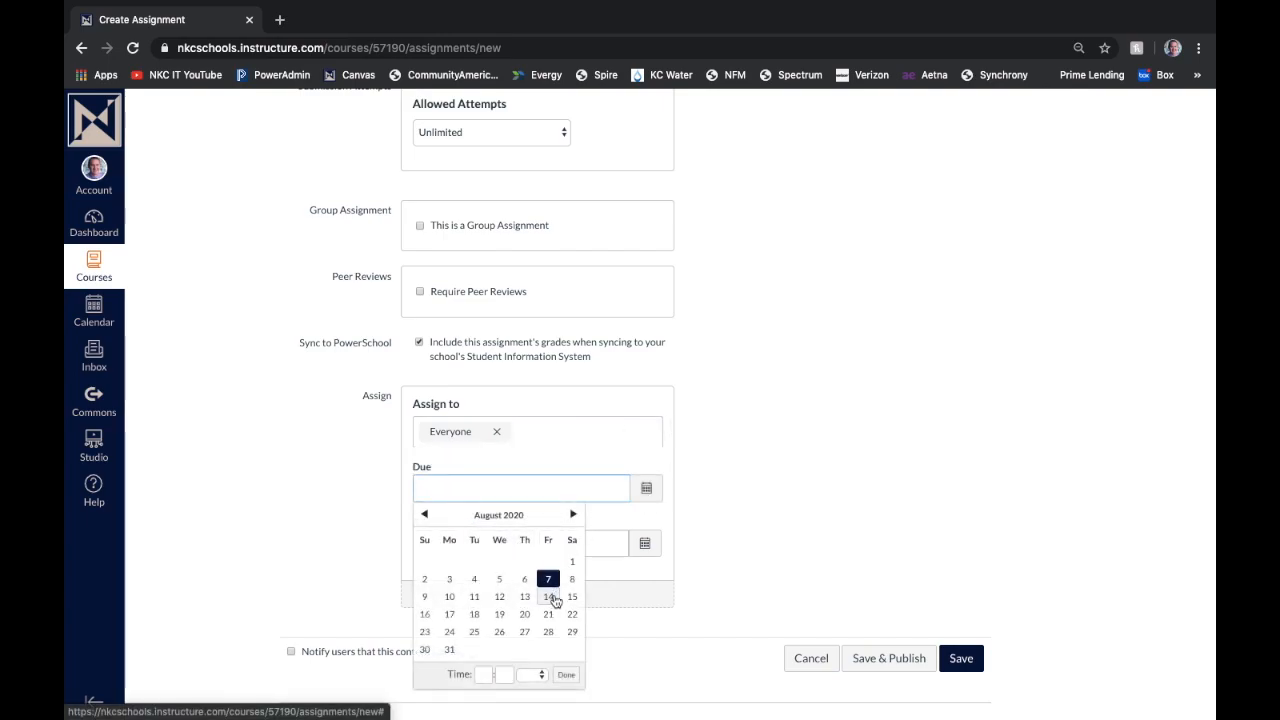
left_click(549, 597)
left_click(670, 482)
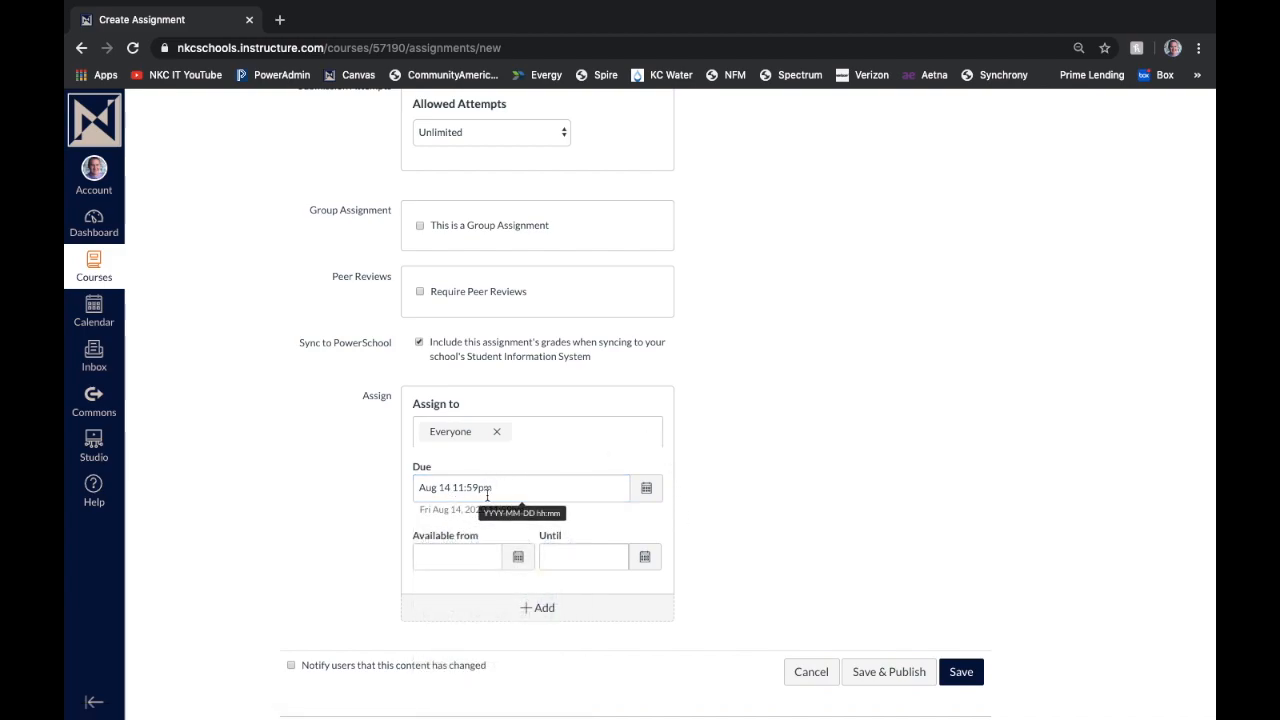
Step: Check the Available from calendar without picking a date, and save and publish the assignment
left_click(517, 558)
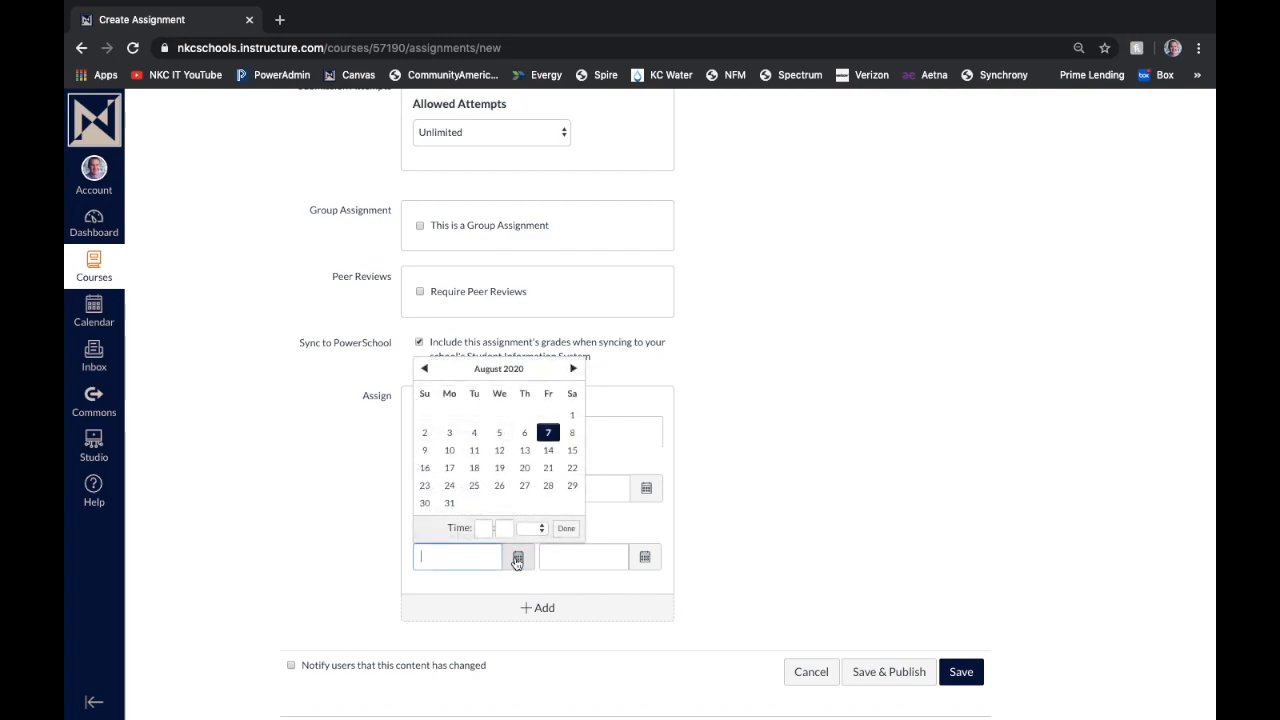
left_click(668, 540)
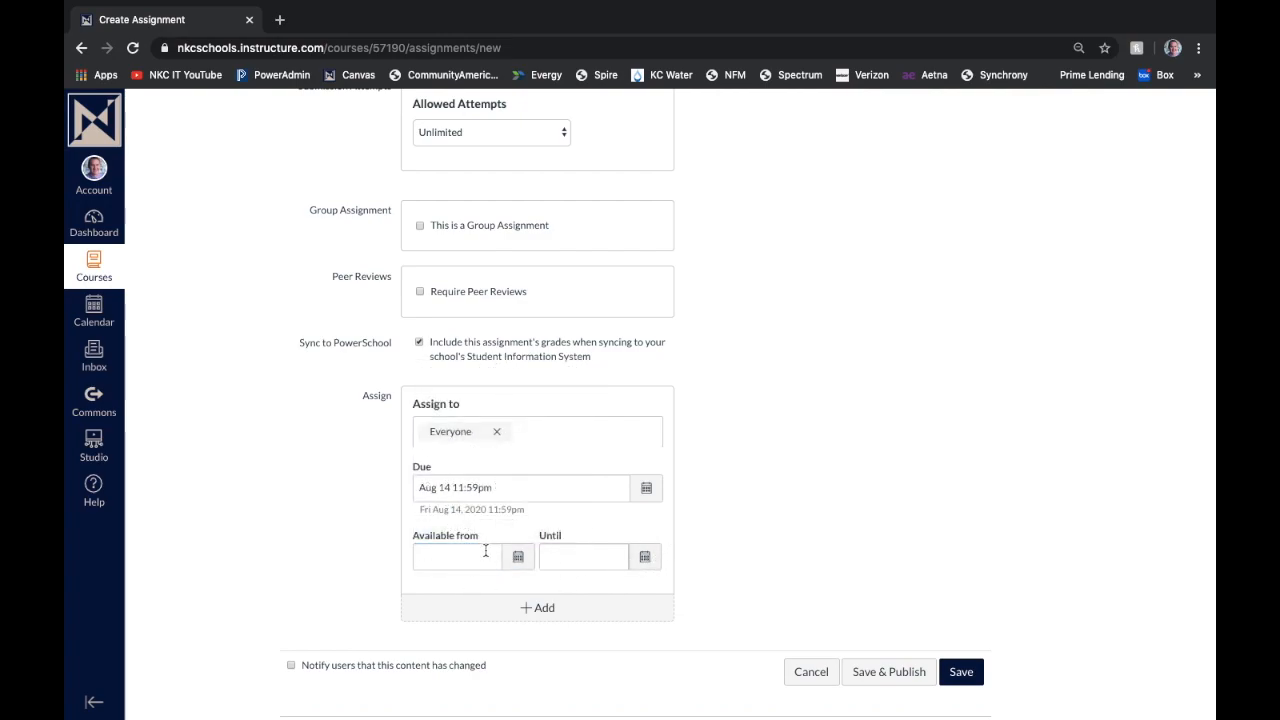
scroll(660, 523, "down", 1)
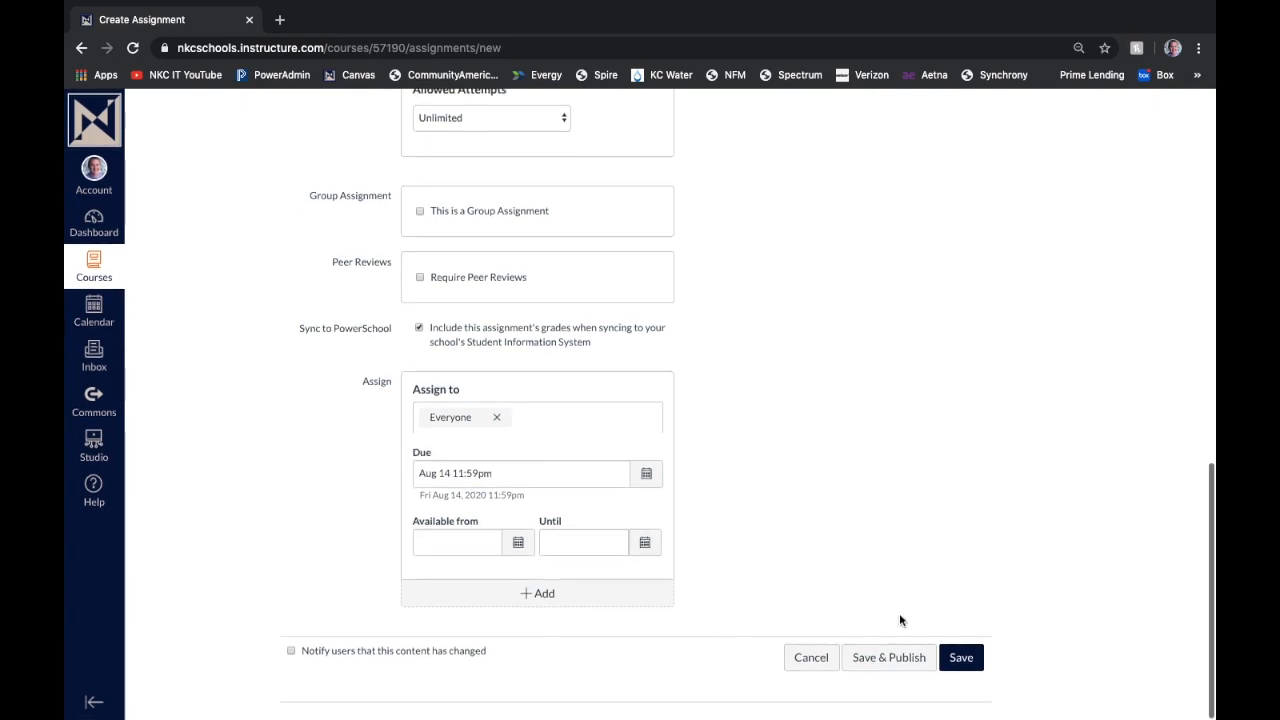
left_click(874, 657)
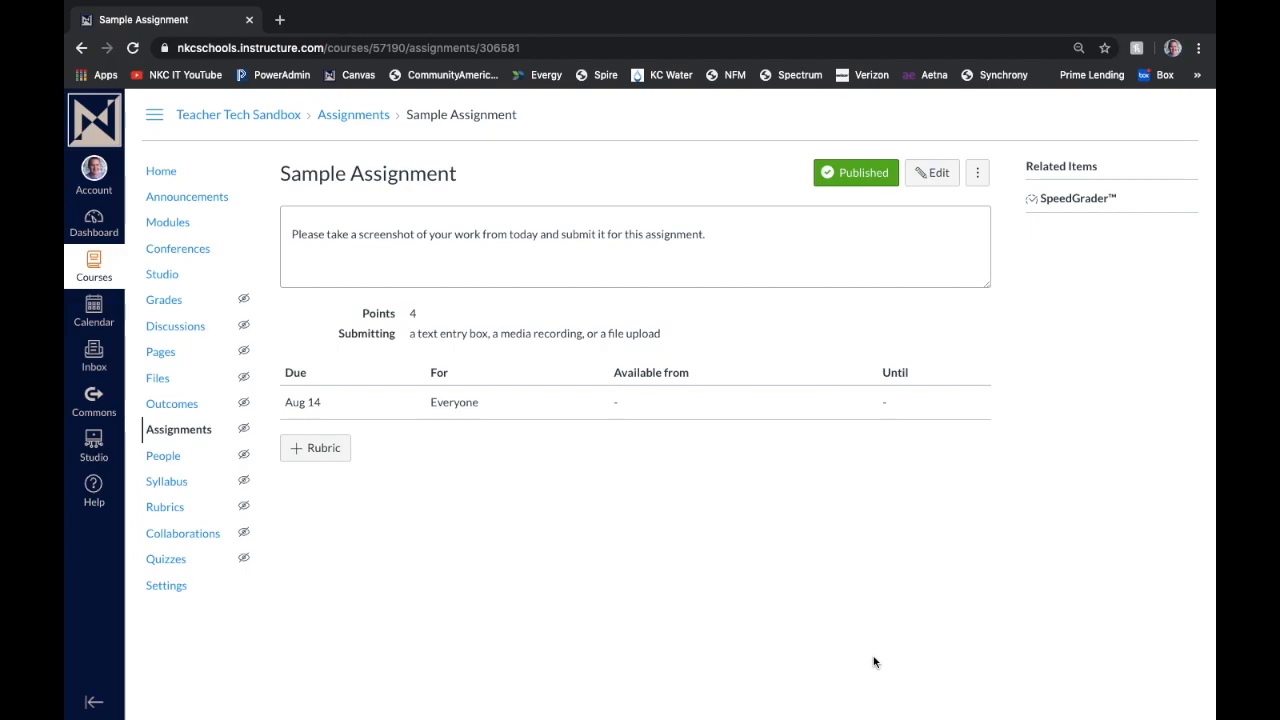